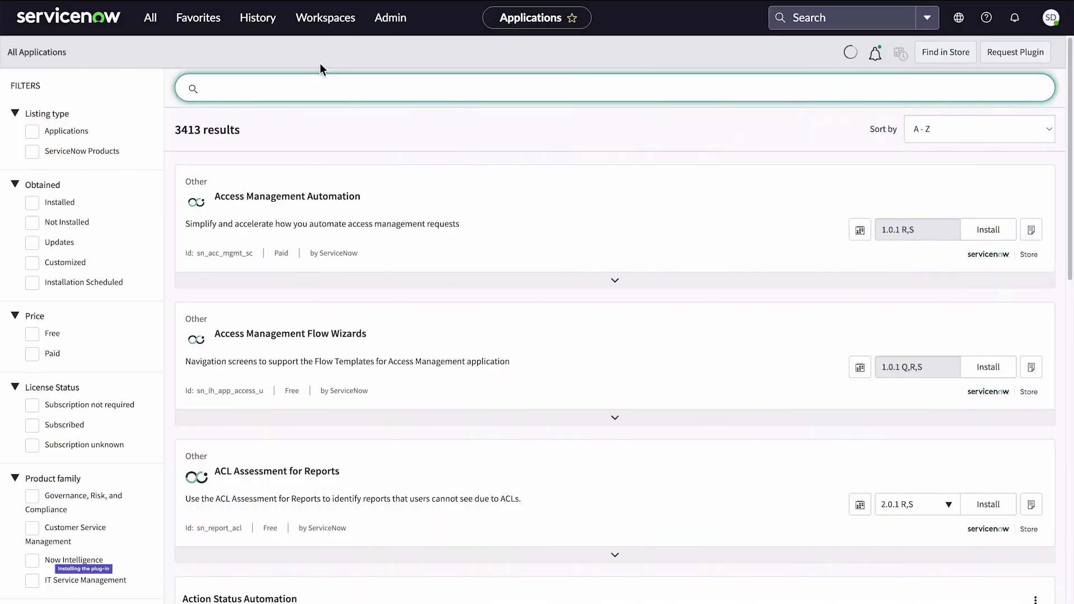
- Search All Applications for 'adaptive' to locate the Adaptive Authentication application
left_click(315, 88)
type("adaptive")
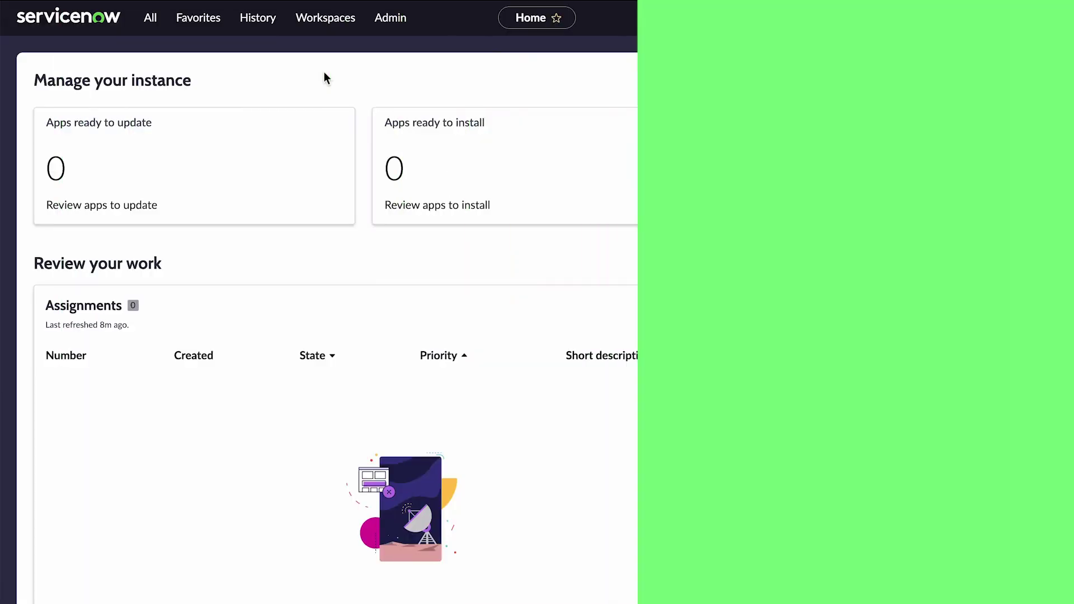
- Filter the navigator for 'adaptive' and go to the Adaptive Authentication Properties page
left_click(151, 18)
left_click(144, 52)
type("adaptive")
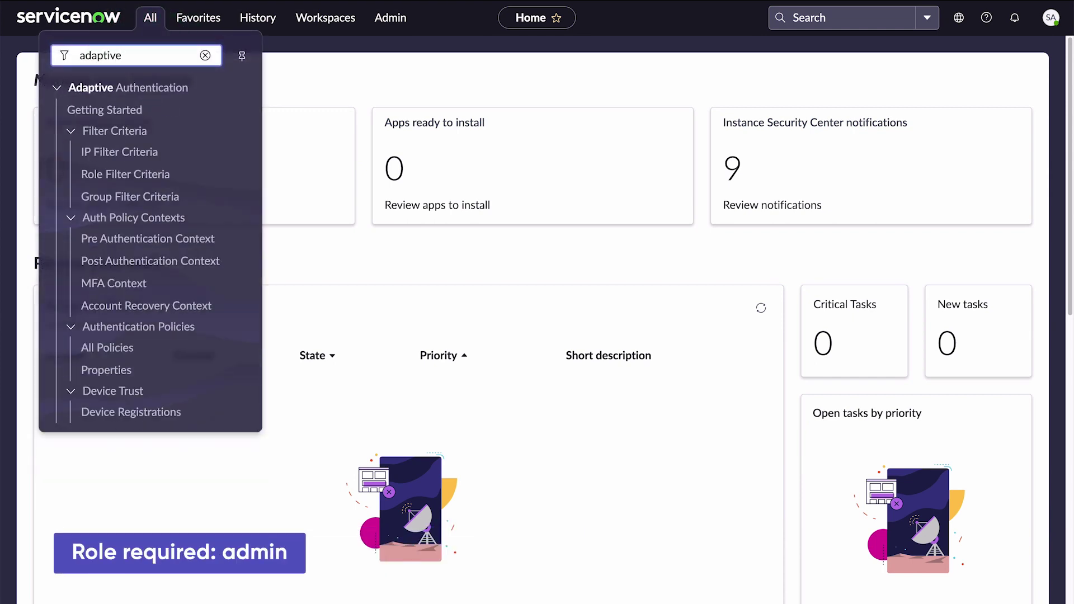
left_click(112, 369)
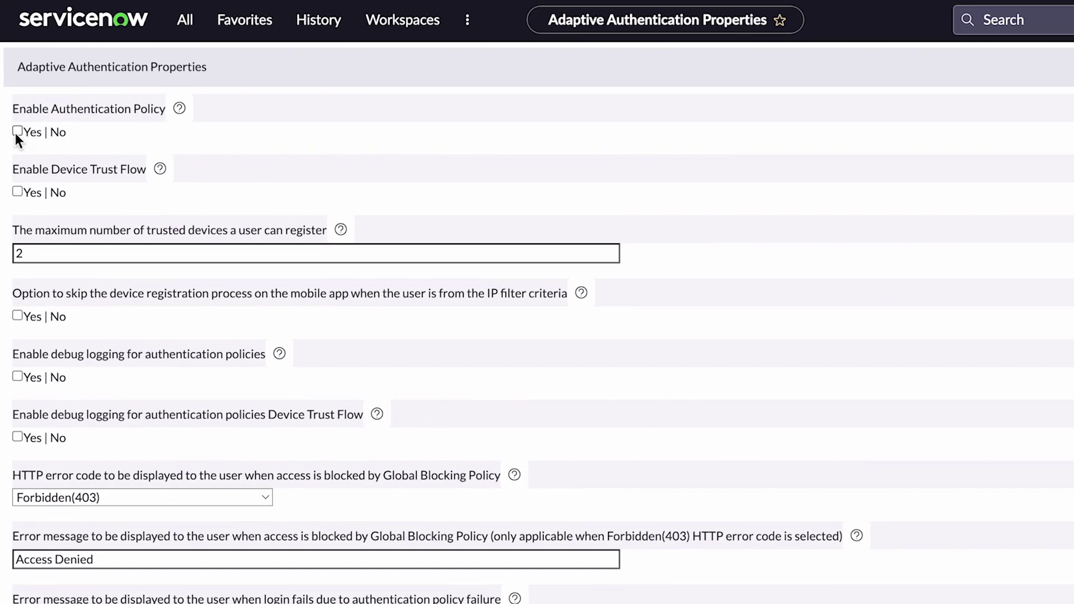
- Set Enable Authentication Policy and Enable Device Trust Flow to Yes and save the properties
left_click(14, 108)
left_click(17, 193)
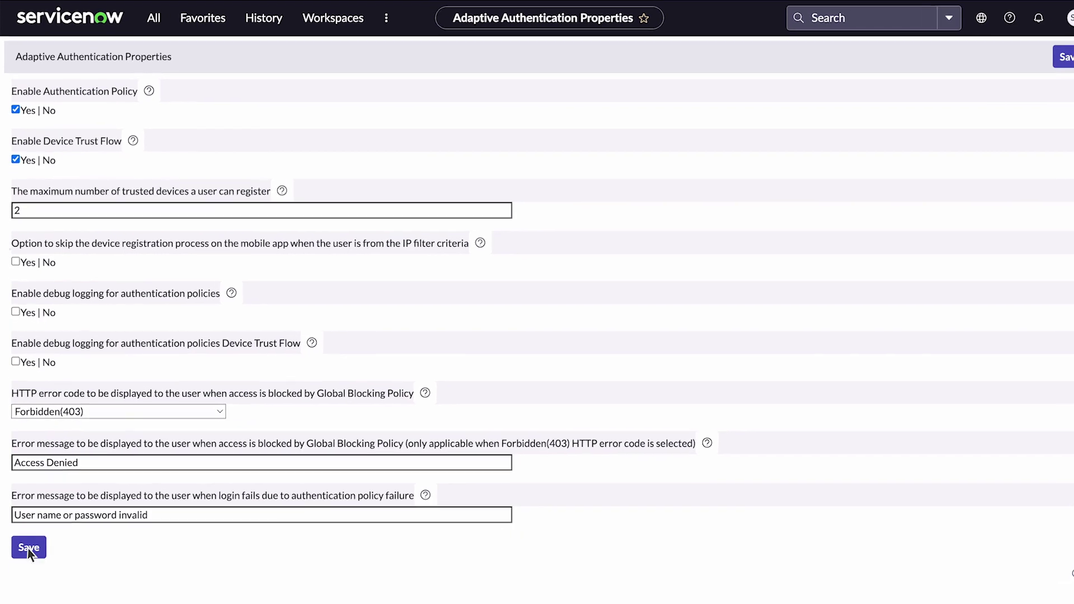
left_click(28, 538)
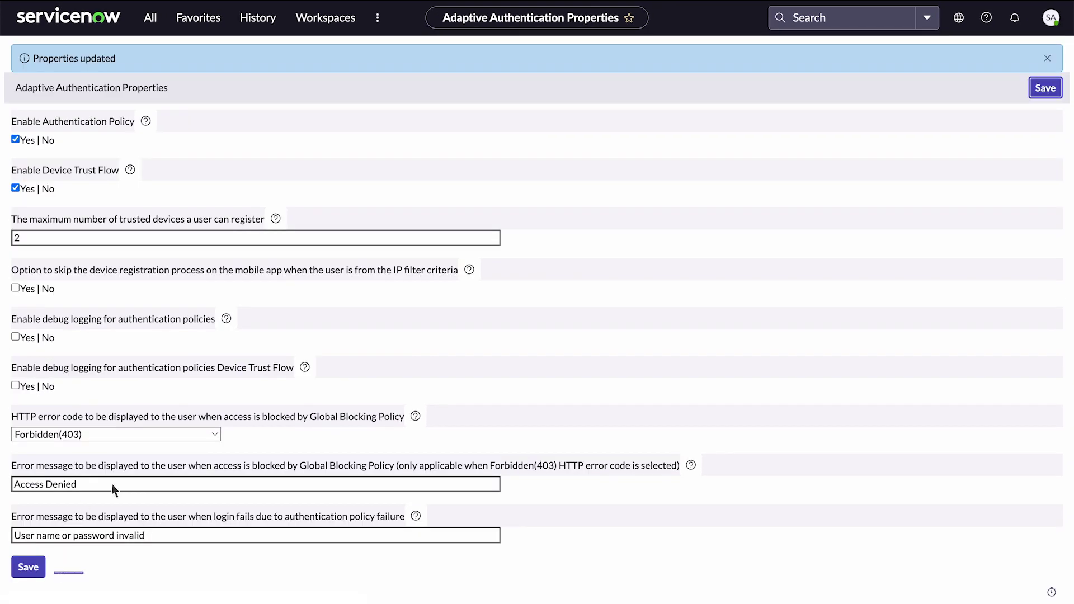
left_click(1046, 59)
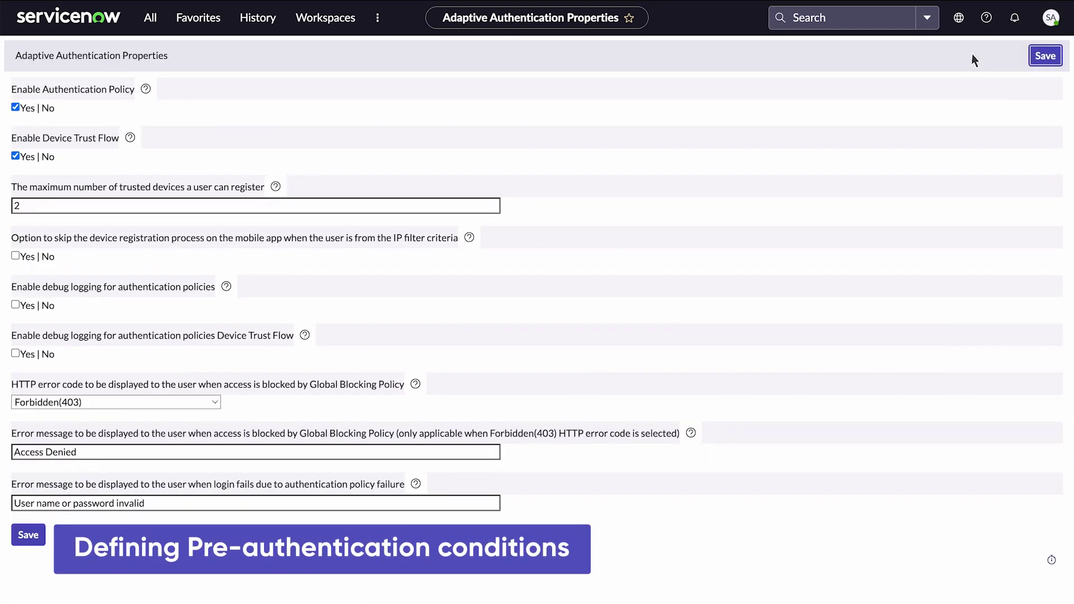
left_click(151, 22)
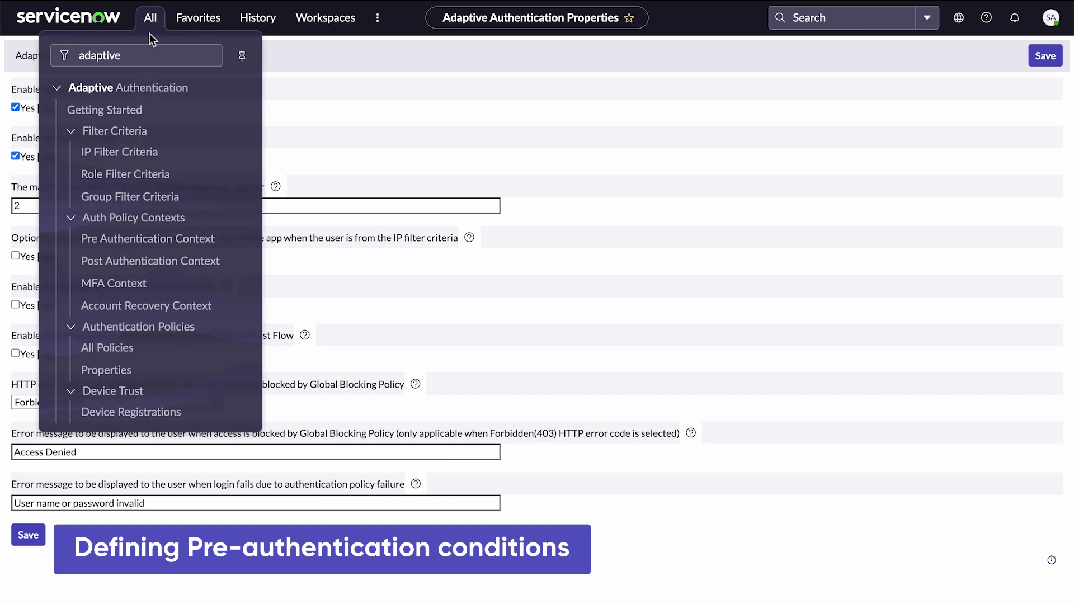
- In the Pre Authentication Context record, change the Default Policy from Deny Policy to Allow Policy
left_click(159, 245)
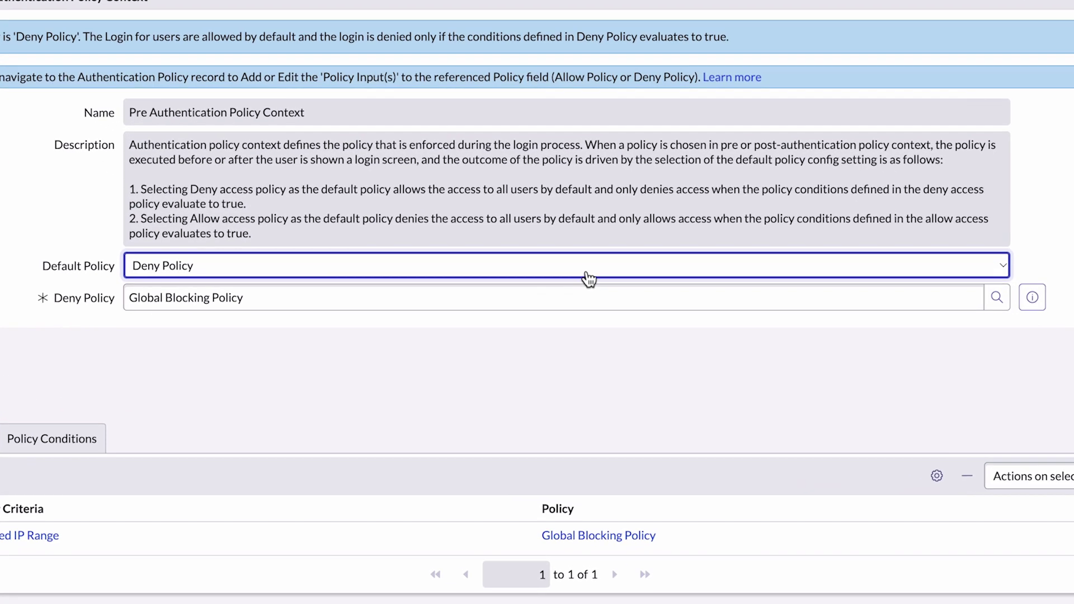
left_click(628, 267)
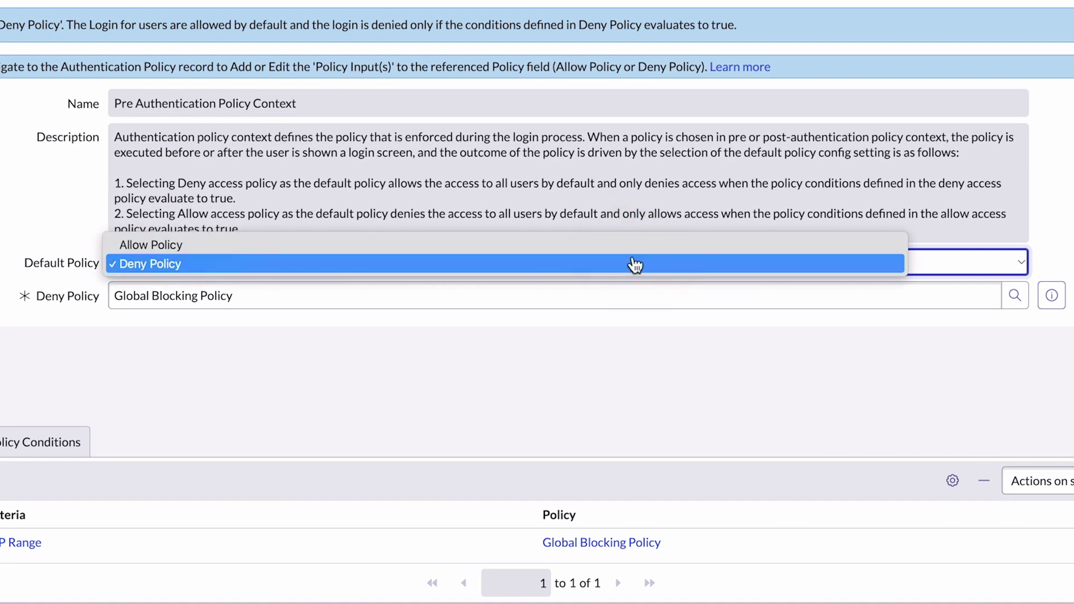
left_click(634, 265)
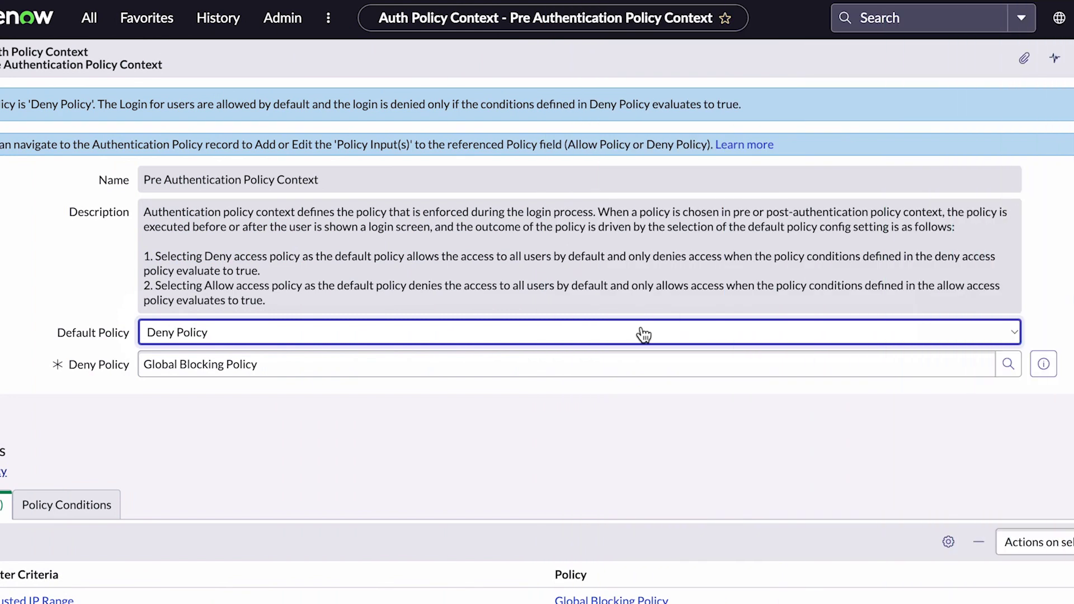
left_click(643, 334)
left_click(627, 317)
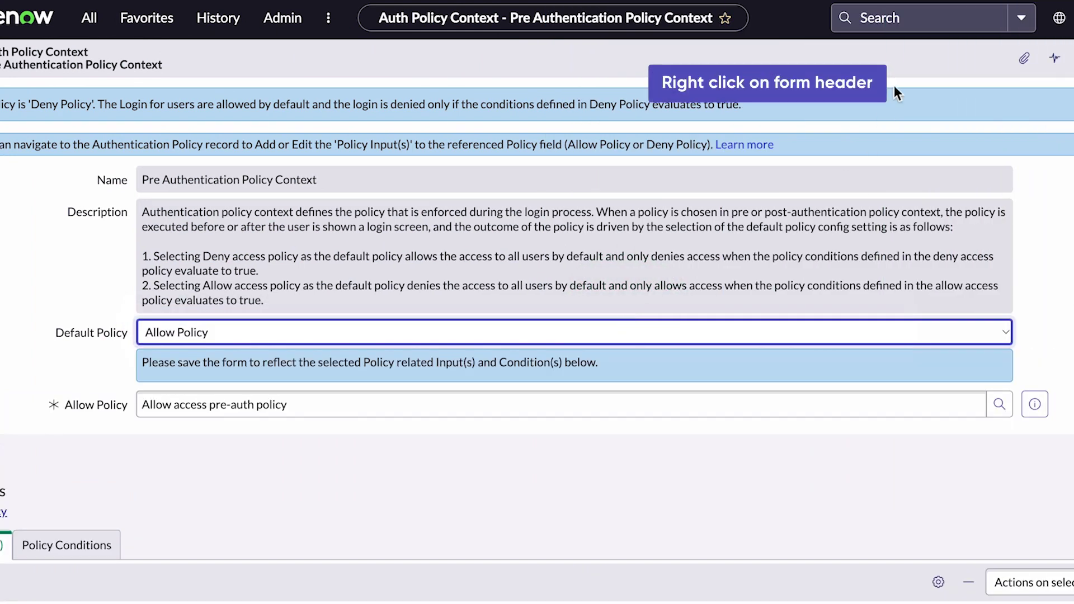
- Save the context, confirm the Allow Policy default, and preview the Allow access pre-auth policy
right_click(901, 65)
left_click(912, 76)
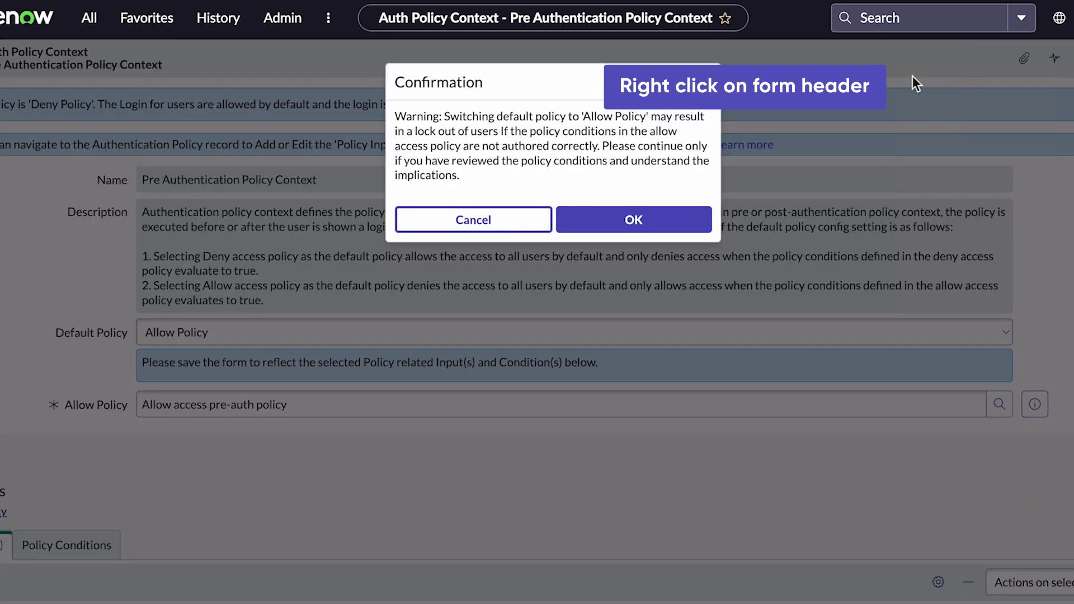
left_click(663, 218)
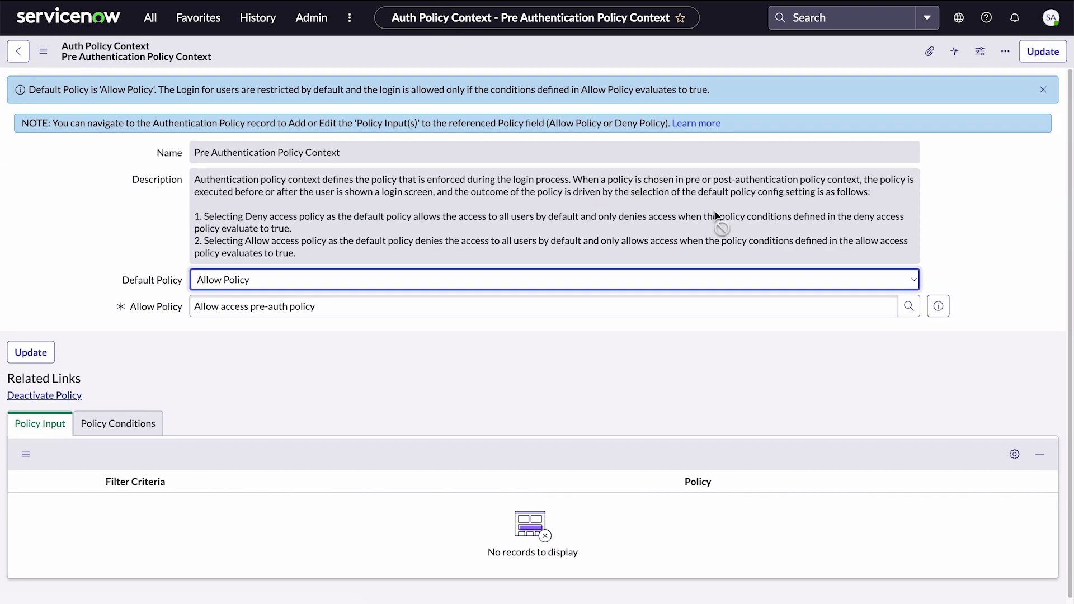
left_click(937, 305)
- Add Trusted IP Range and Trusted Mobile App to the Allow access policy's inputs and save
left_click(1019, 148)
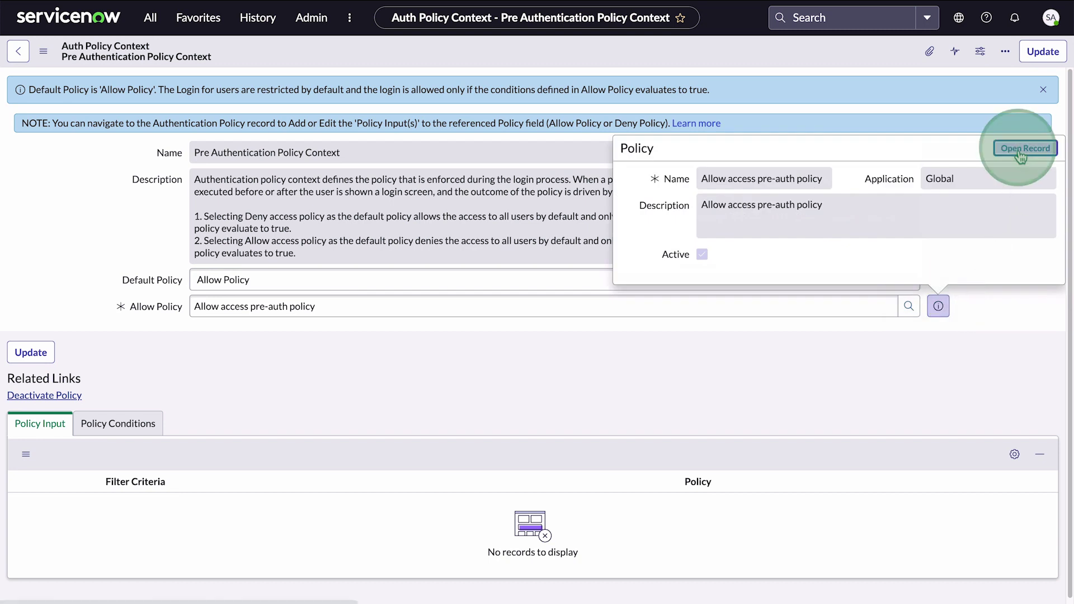
left_click(1049, 284)
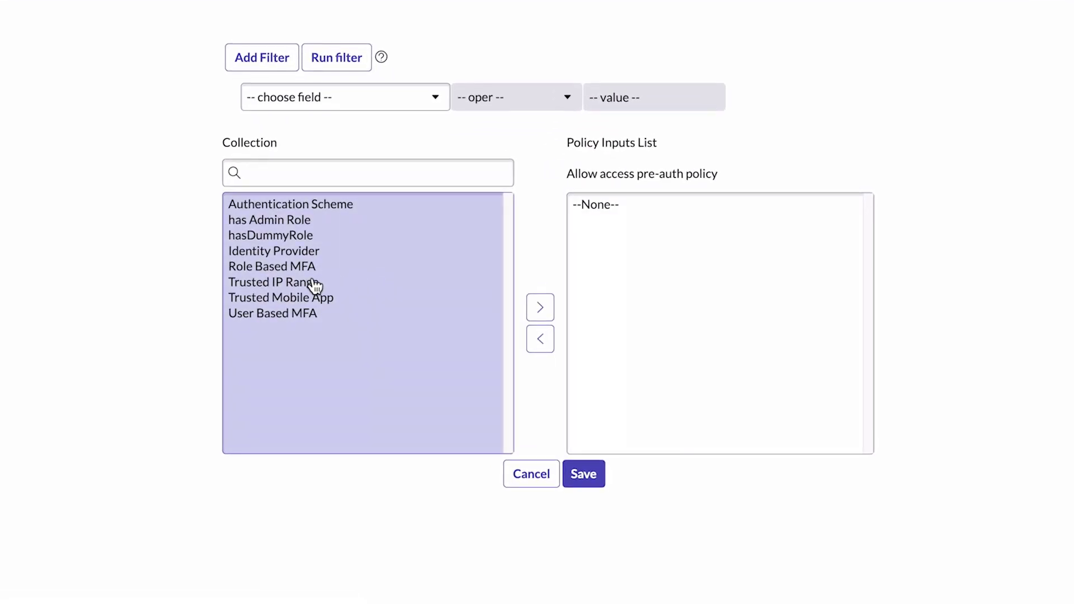
left_click(313, 282)
left_click(320, 299, "ctrl")
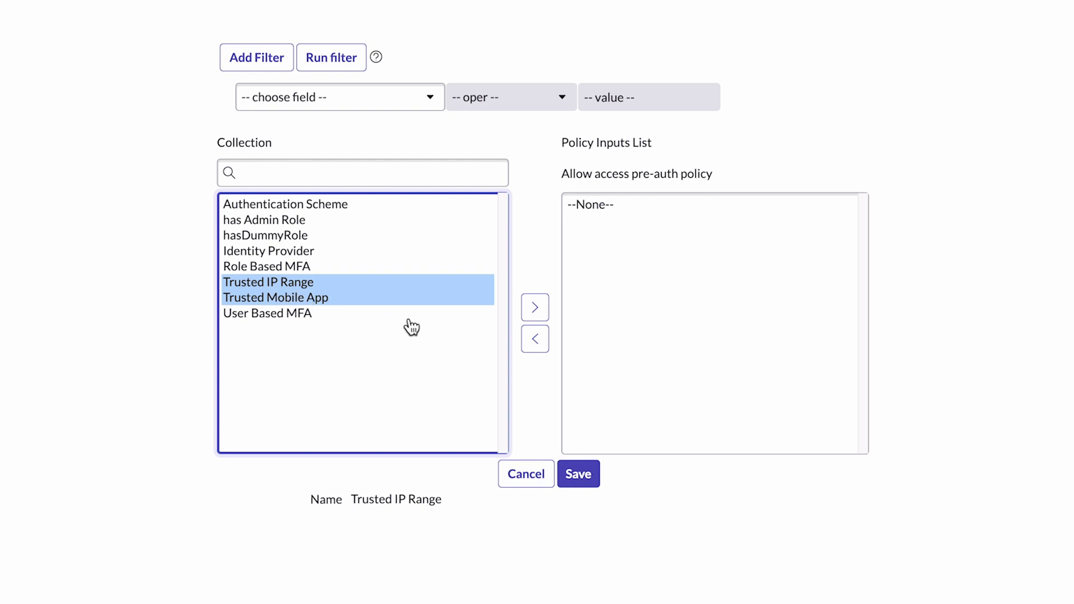
left_click(533, 311)
left_click(577, 473)
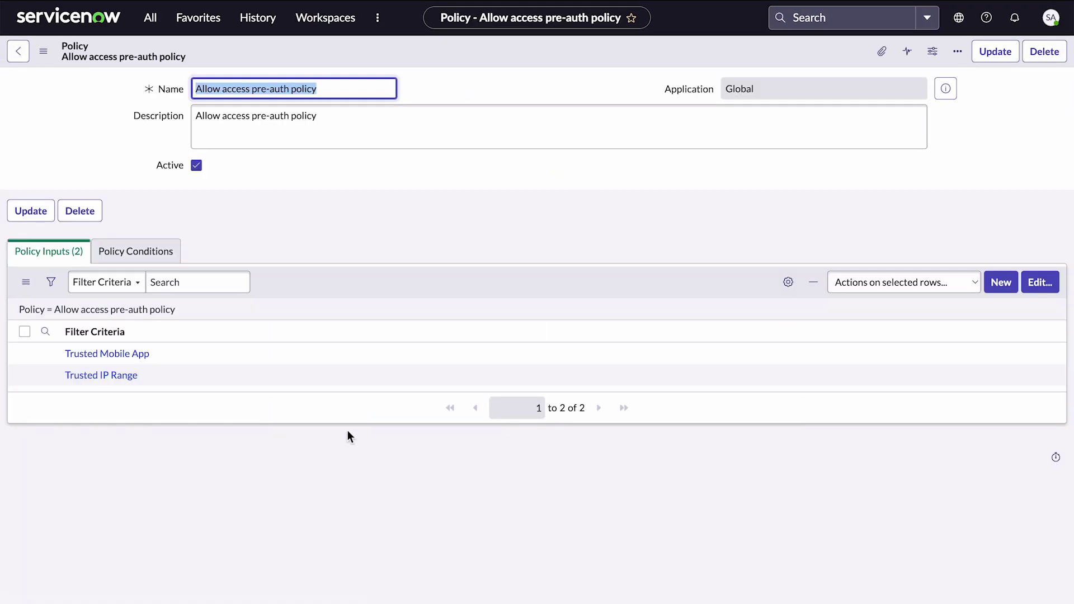
left_click(135, 375)
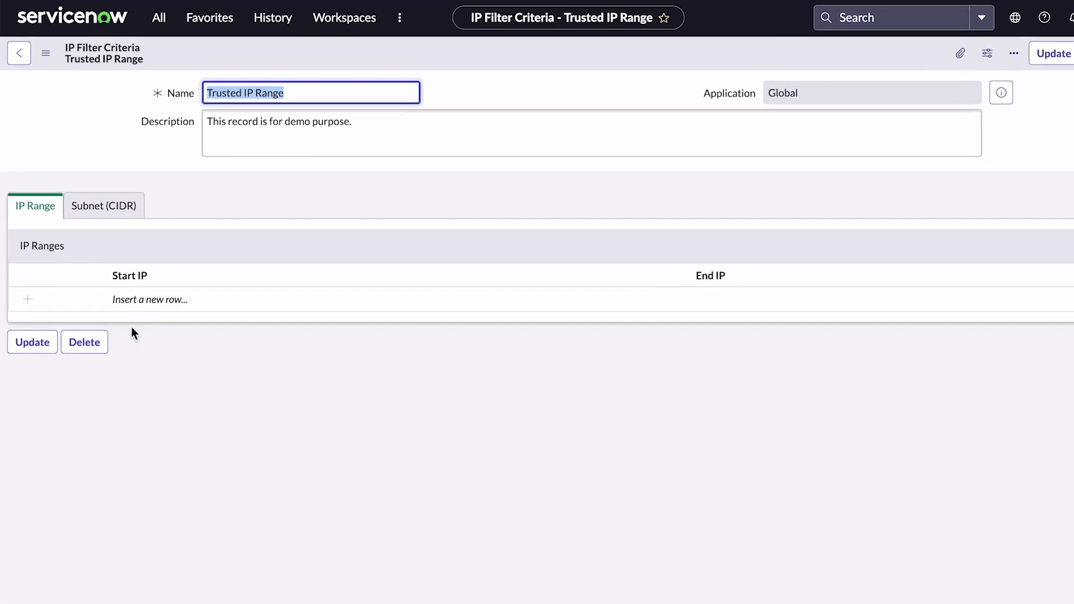
- Give Trusted IP Range a row with start and end IP 198.51.100.255 and save it
left_click(130, 295)
type("198.51.100.255")
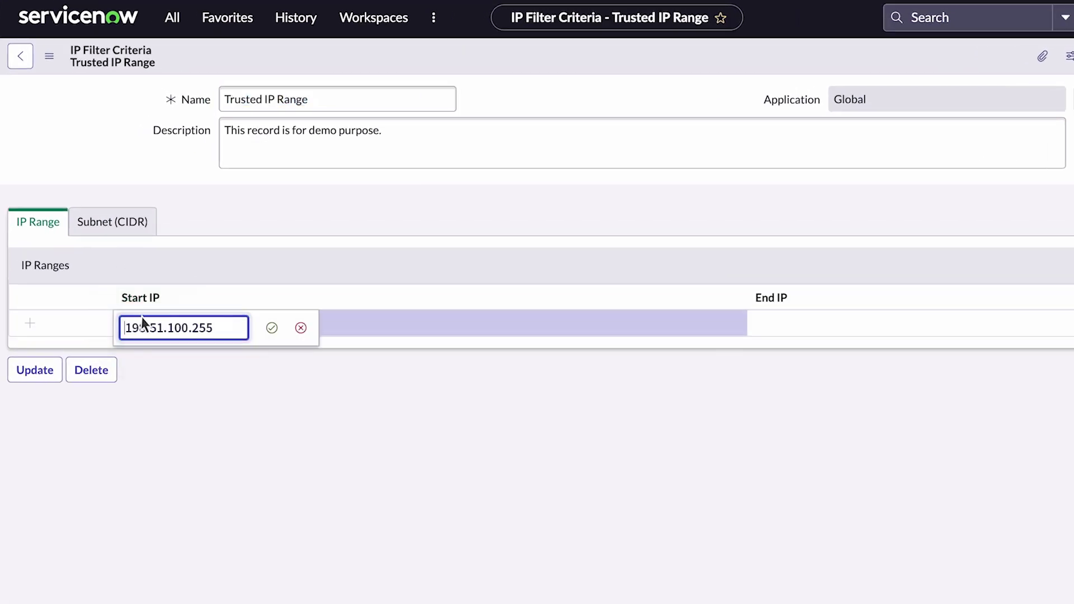
left_click(272, 327)
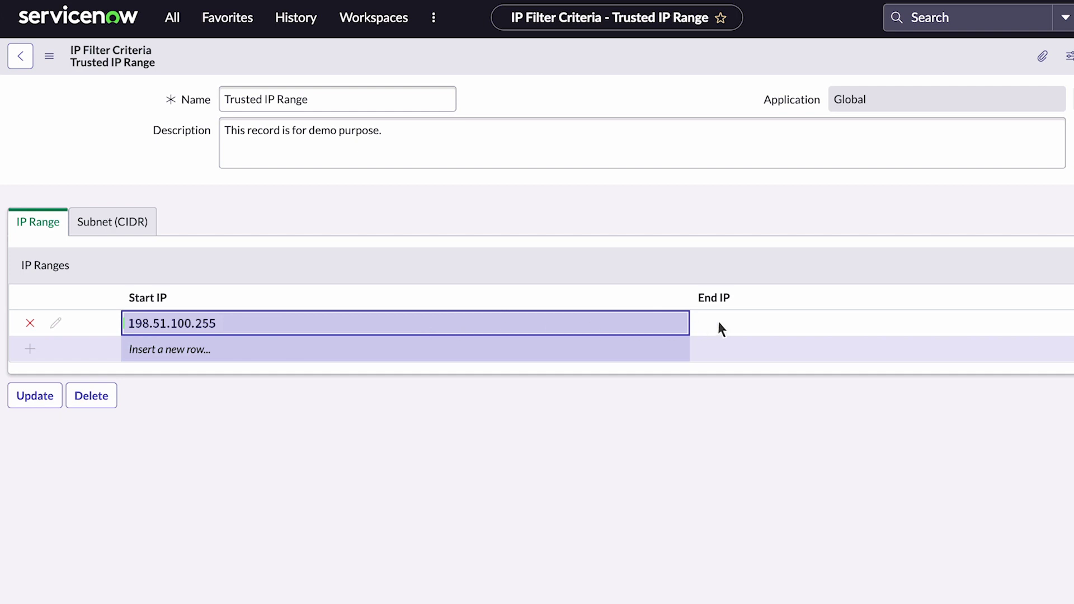
left_click(738, 324)
type("198.51.100.255")
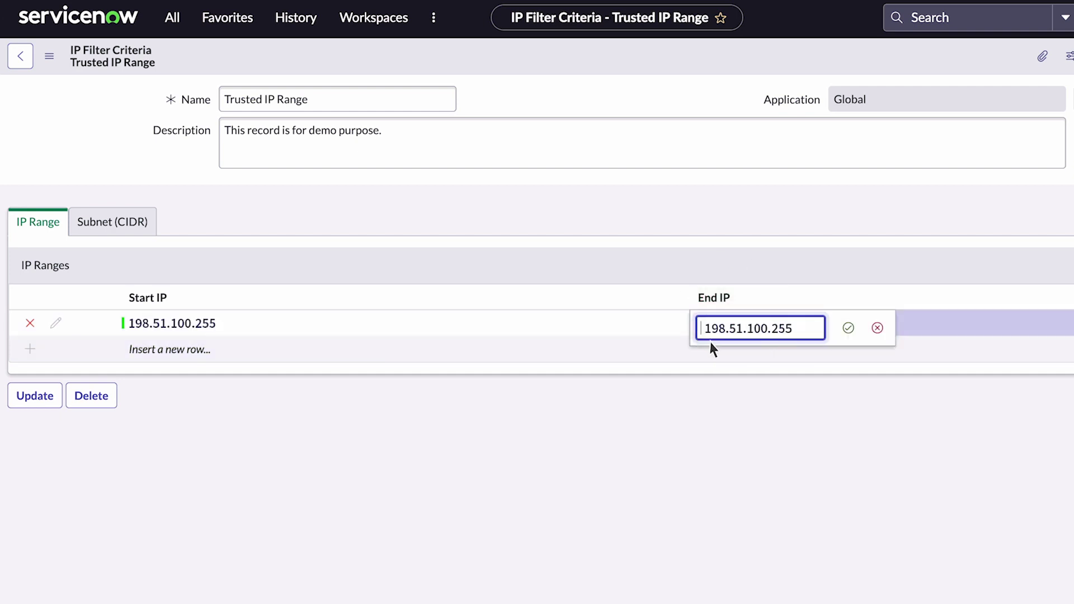
left_click(847, 327)
left_click(24, 398)
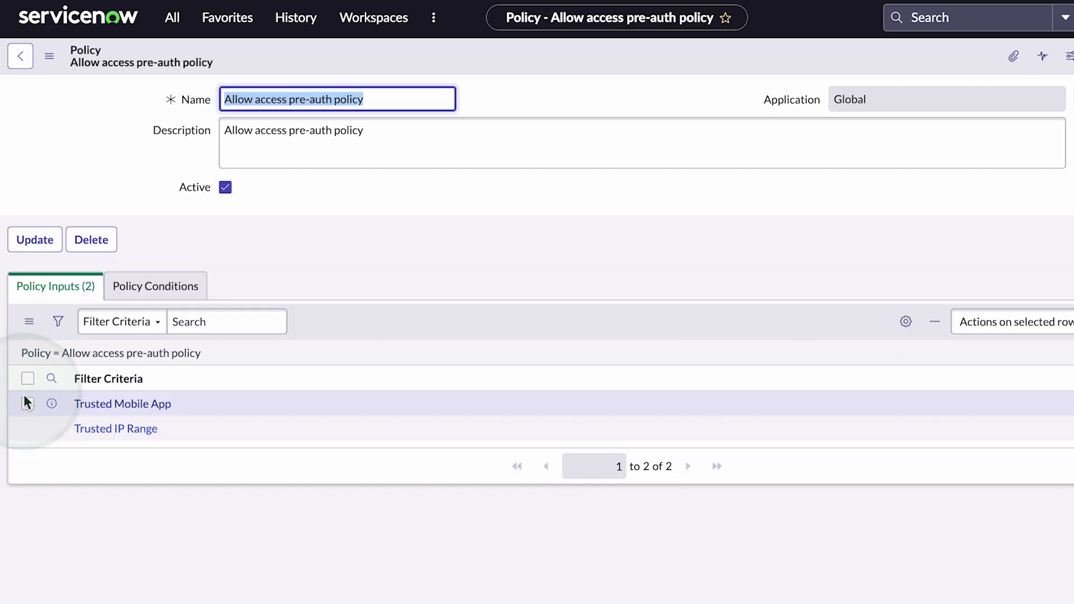
- Check the Trusted Mobile App criteria, then return to the policy's Policy Conditions list
left_click(76, 406)
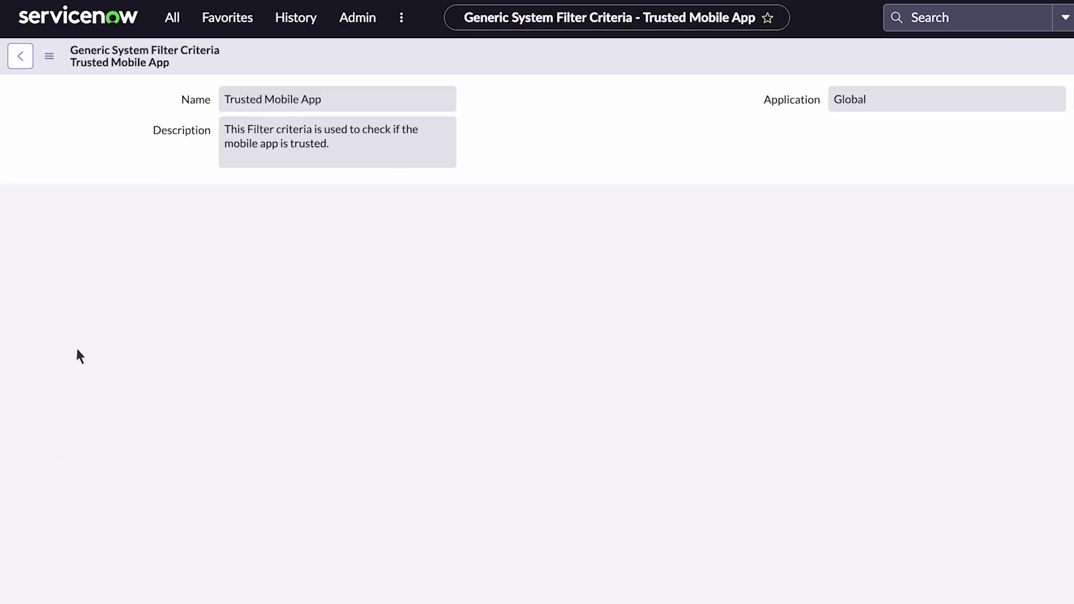
left_click(20, 56)
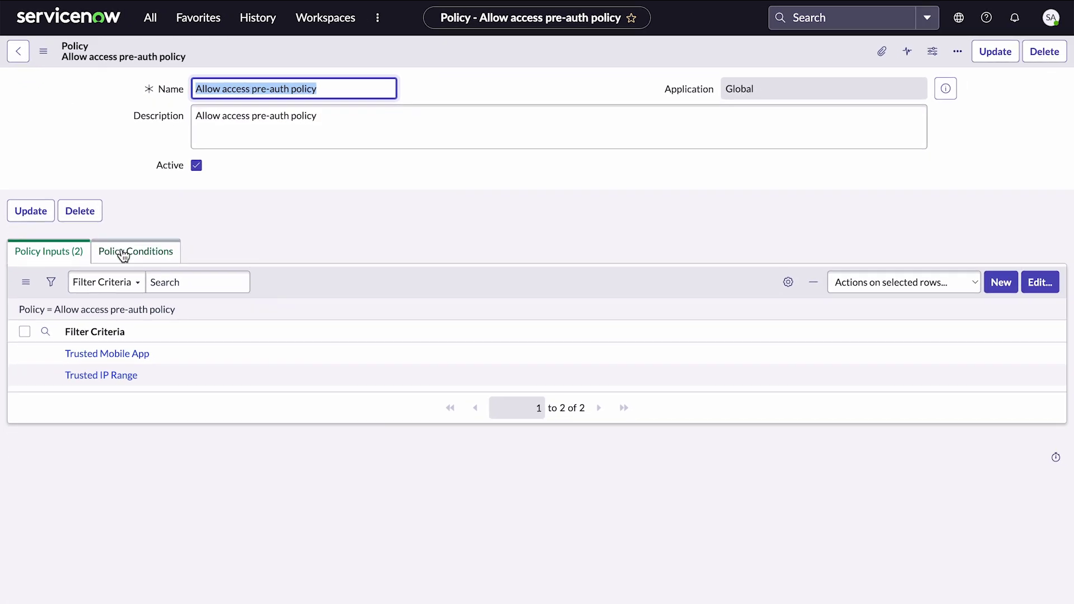
left_click(137, 269)
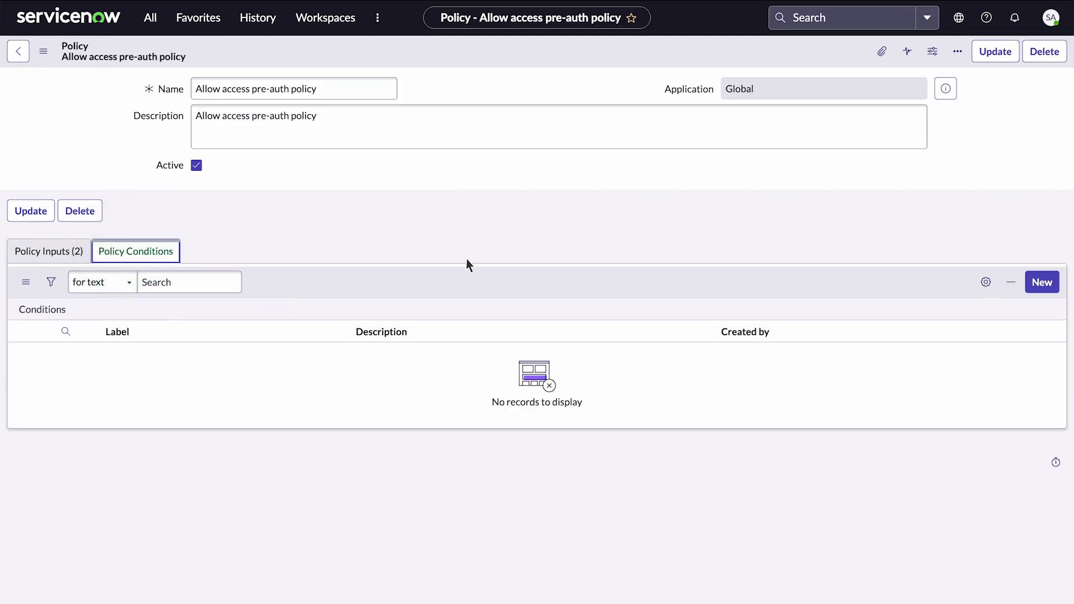
- Create 'Allow Mobile Policy Condition': Trusted IP Range is true OR Trusted Mobile App is true
left_click(1041, 282)
type("Allow Mobile Pol")
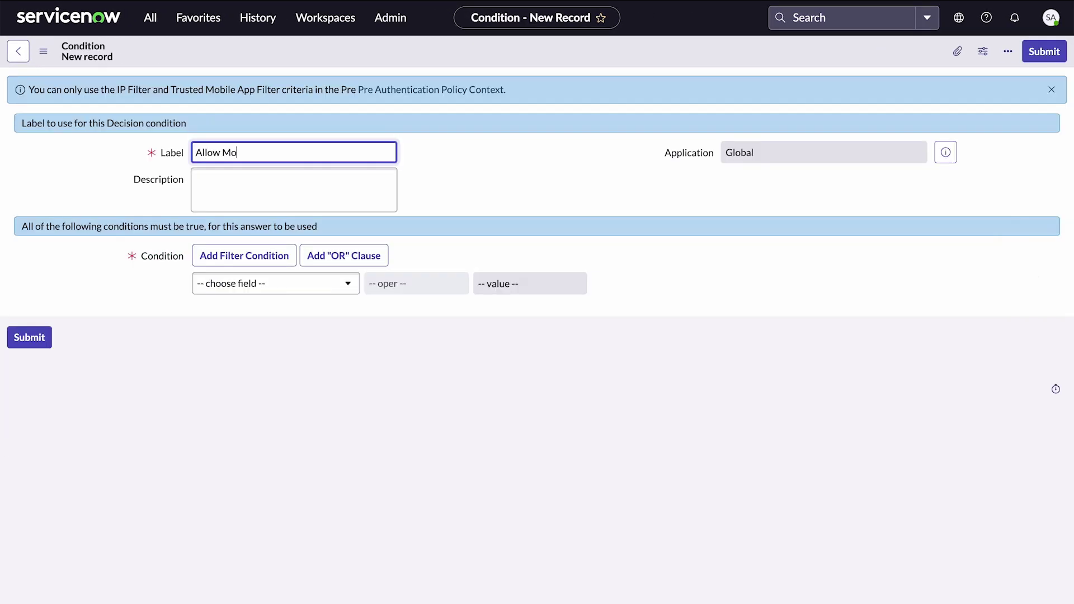
type("icy Condition")
left_click(349, 284)
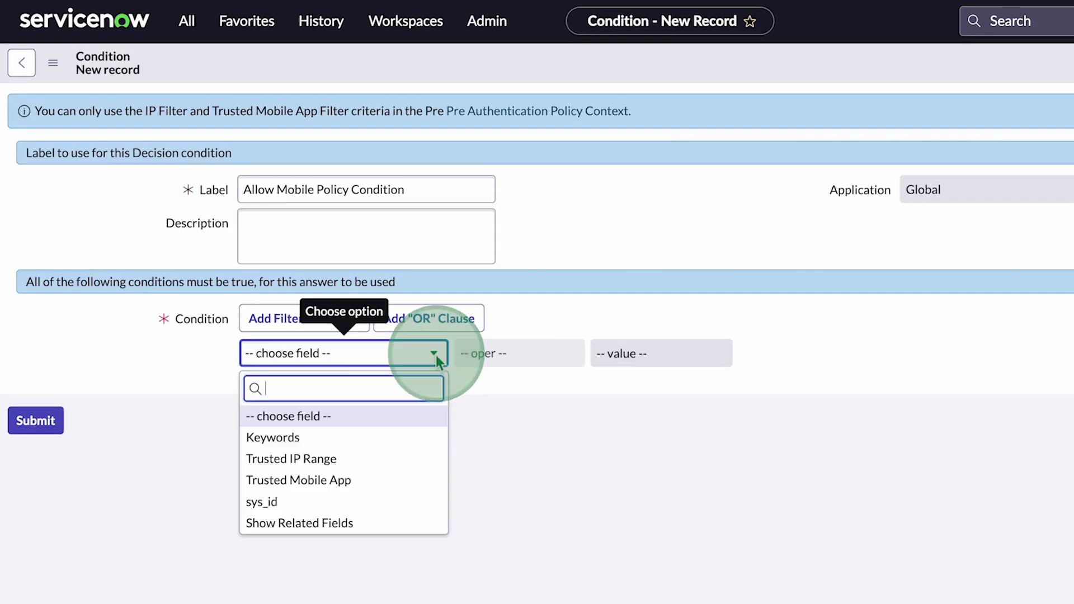
left_click(408, 459)
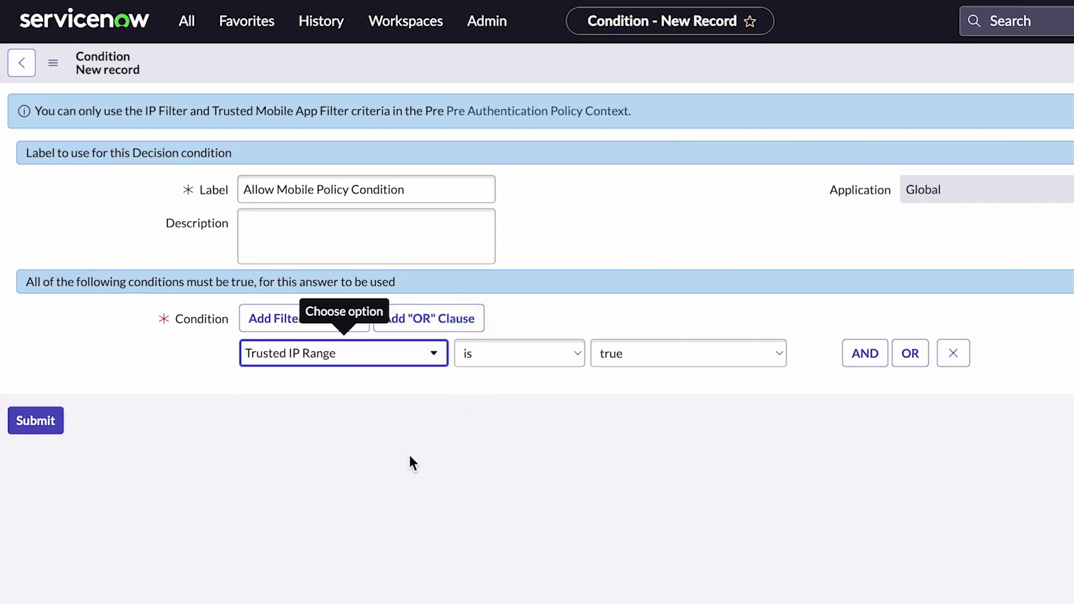
left_click(908, 353)
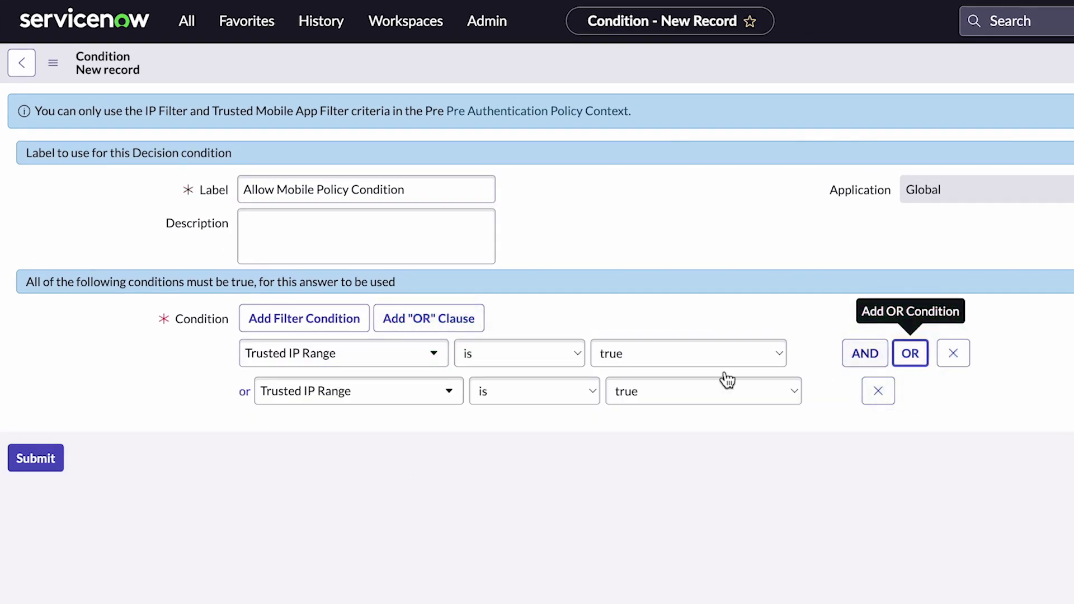
left_click(451, 390)
left_click(439, 471)
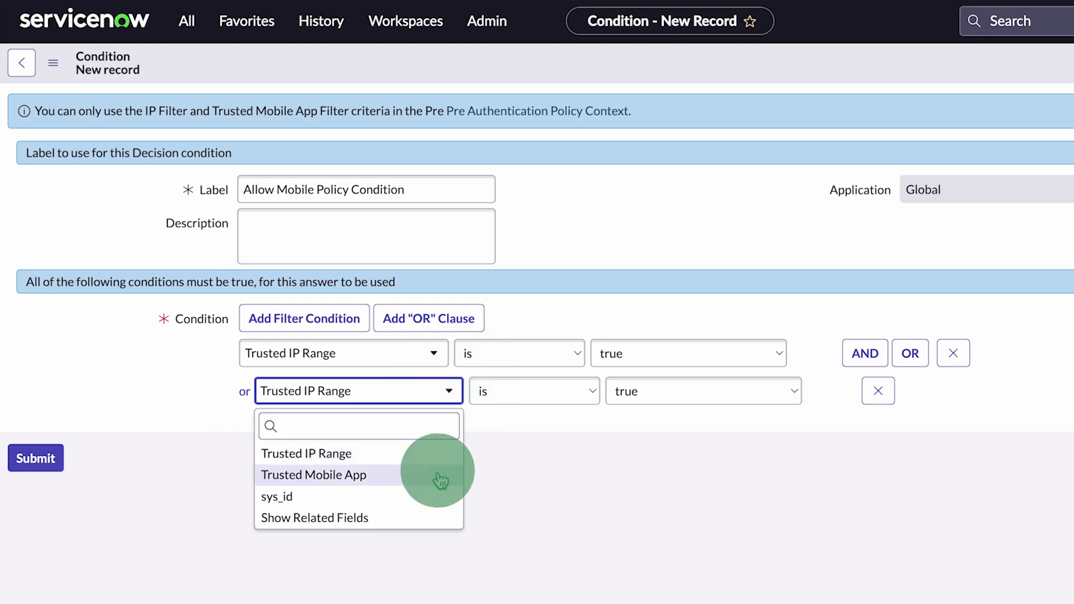
left_click(39, 454)
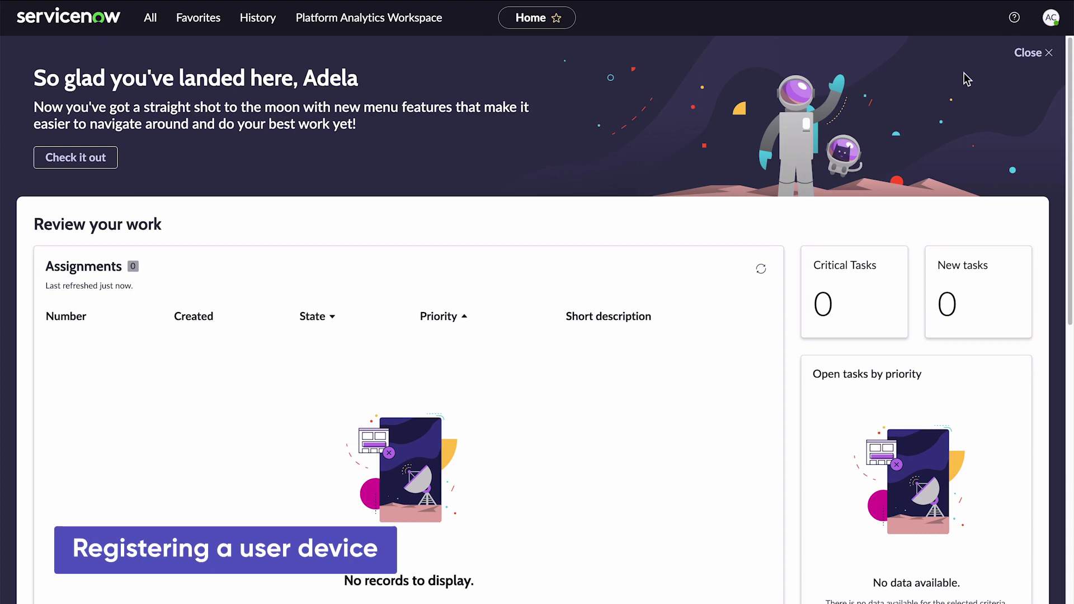
- From the user's profile, add a new trusted mobile device to generate its registration QR code
left_click(1048, 20)
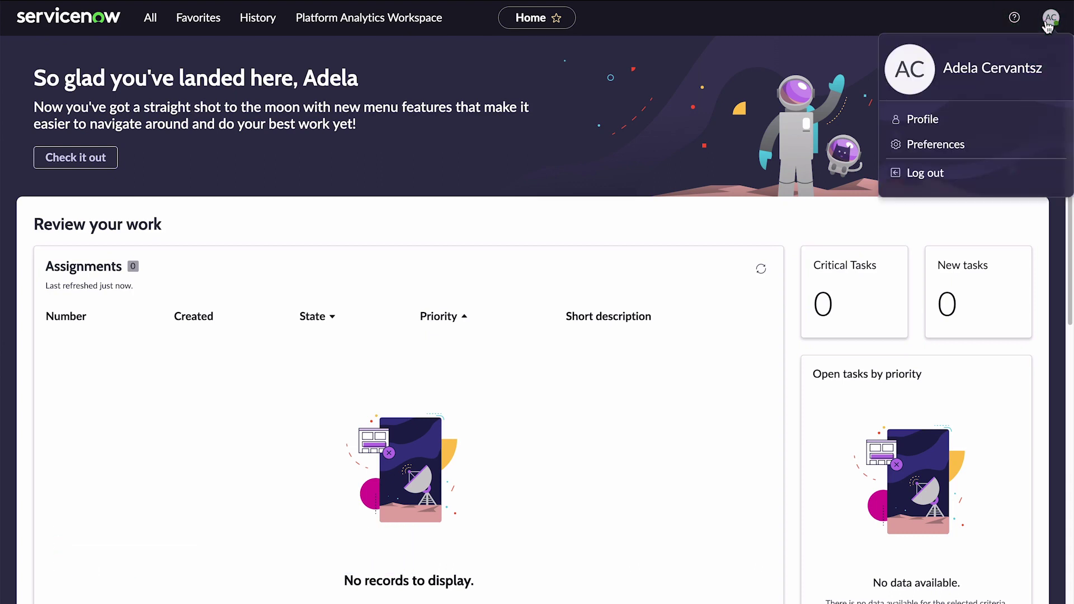
left_click(924, 119)
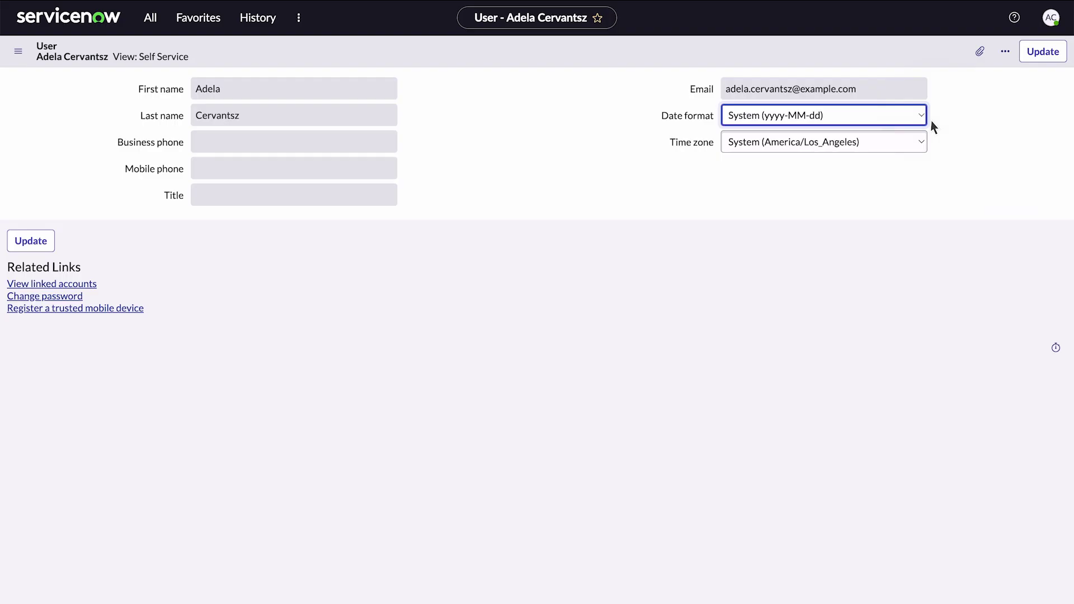
left_click(133, 311)
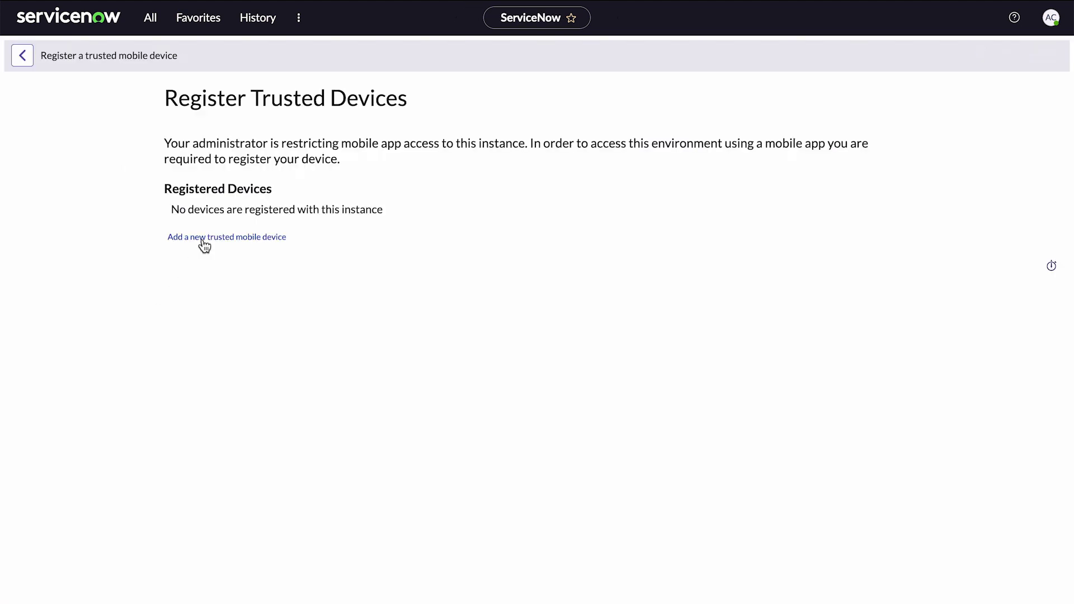
left_click(204, 241)
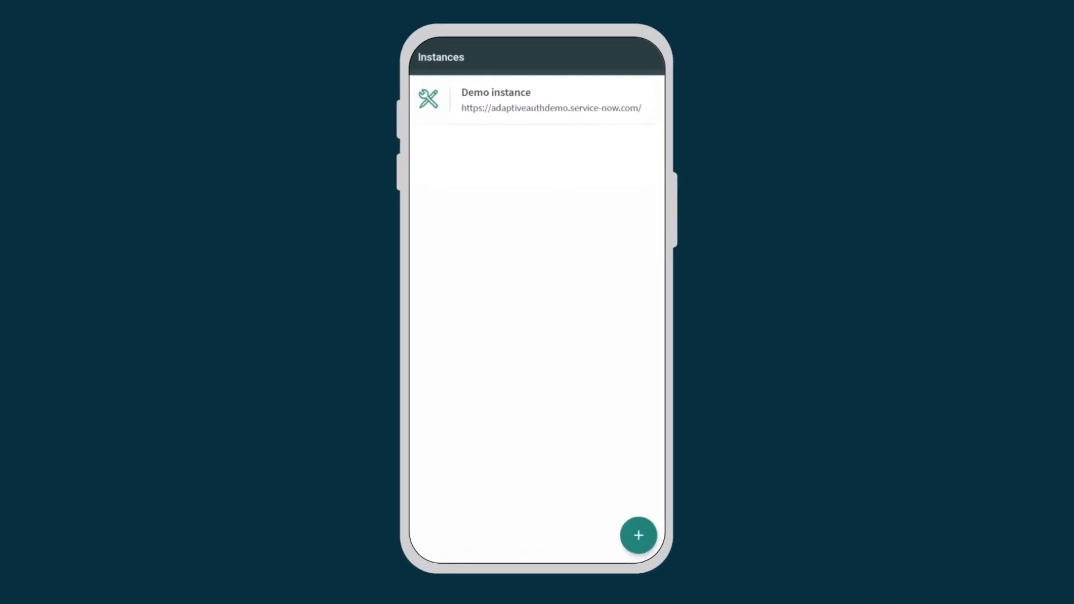
- Select the Demo instance, scan the registration QR code, and log in with the user's credentials
left_click(515, 103)
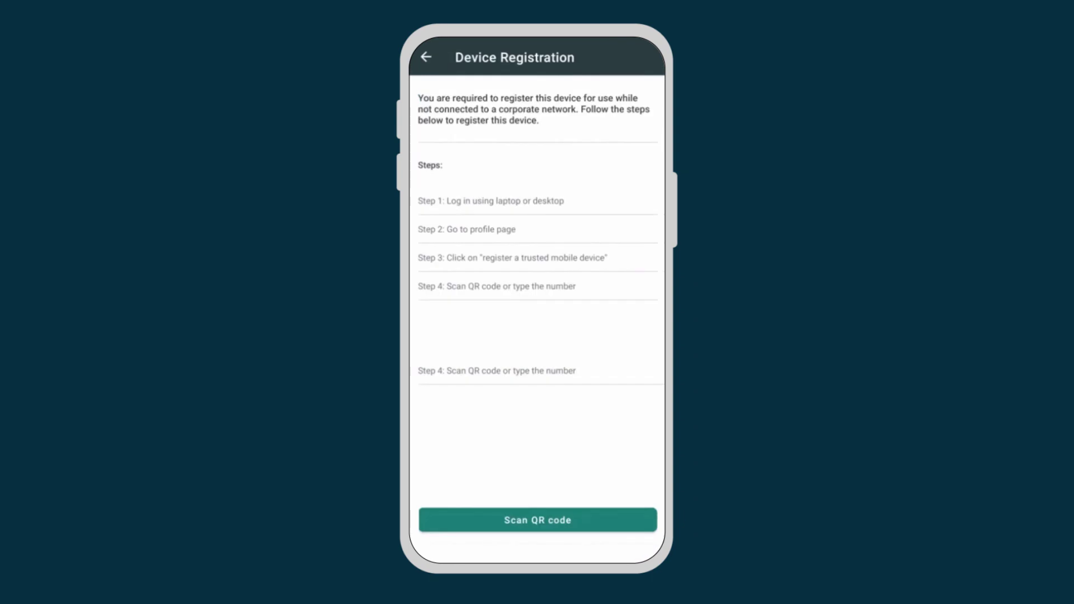
left_click(536, 512)
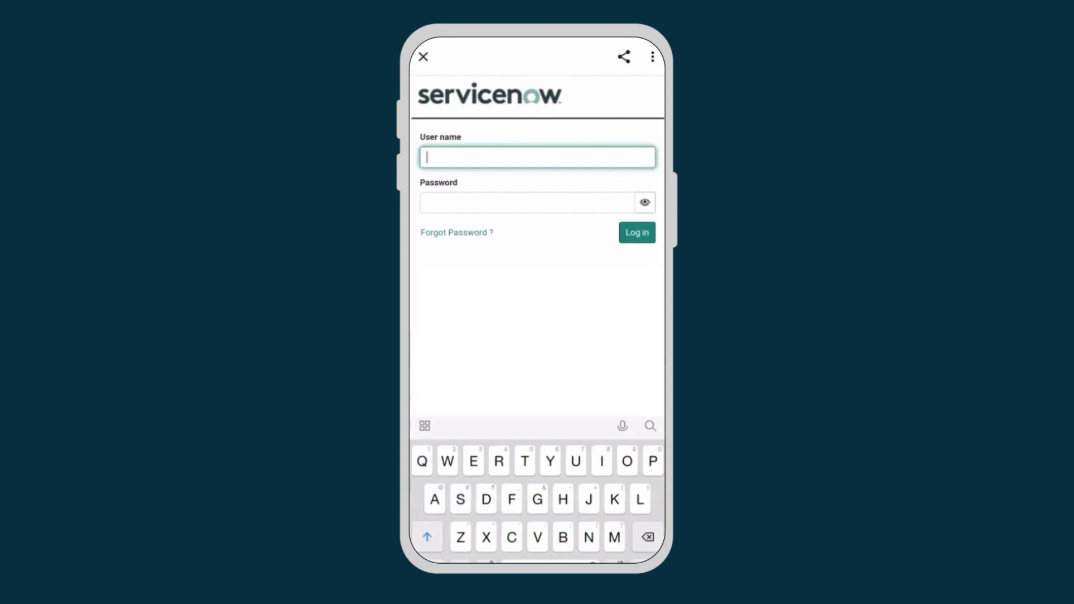
type("adela.cervantsz")
left_click(525, 202)
type("•••••••••••••")
left_click(637, 232)
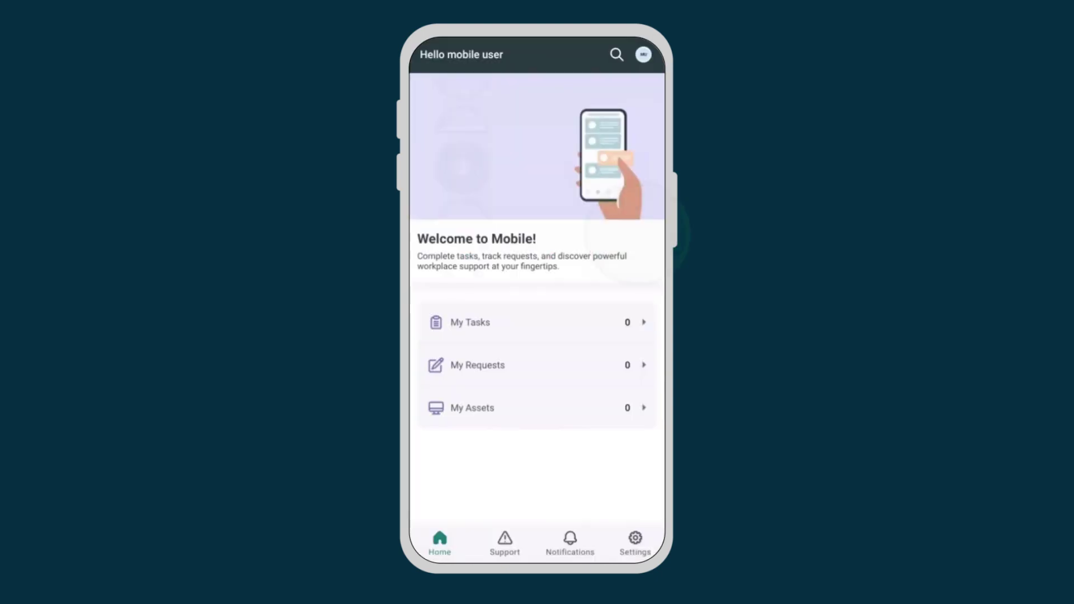